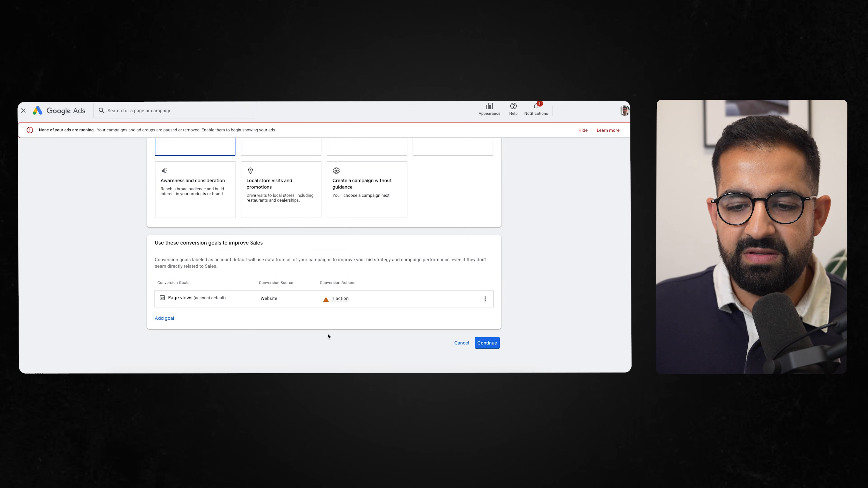
# Try to create a Video campaign for the Sales objective, and return to the campaign objective selection.
pyautogui.click(486, 342)
pyautogui.scroll(-5, 310, 246)
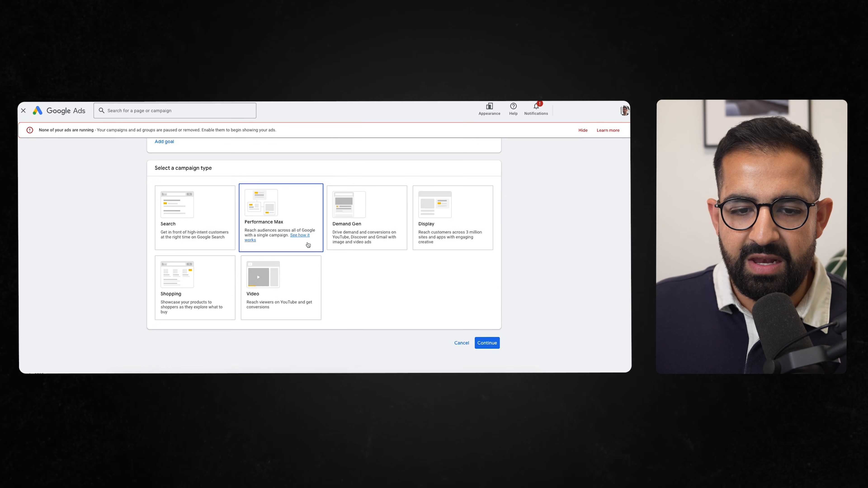
pyautogui.click(276, 296)
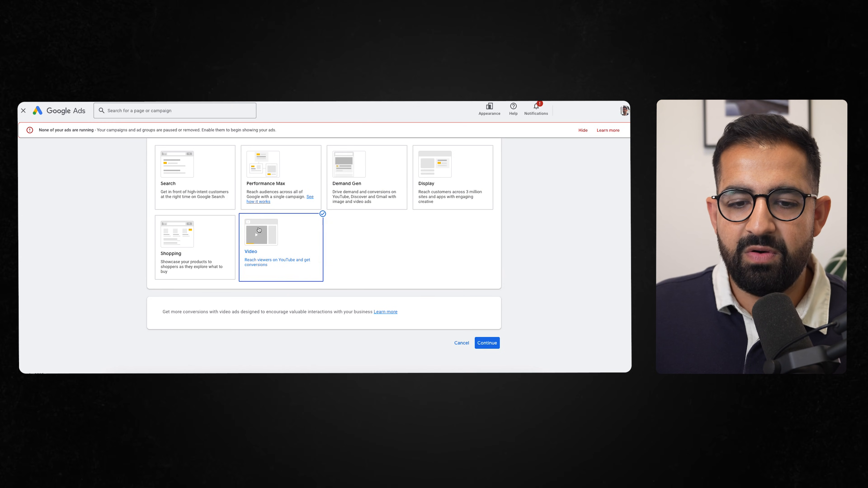
pyautogui.click(492, 347)
pyautogui.click(406, 309)
pyautogui.moveTo(287, 138); pyautogui.dragTo(446, 143)
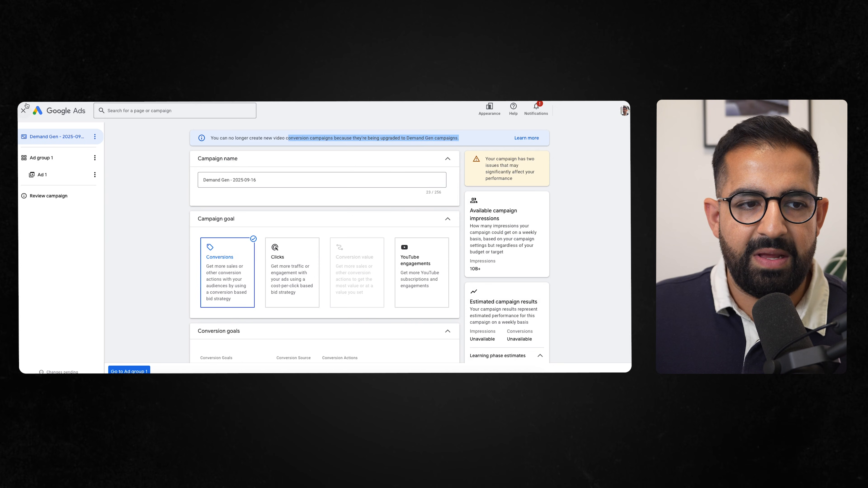
pyautogui.click(28, 131)
pyautogui.hotkey('alt', 'Left')
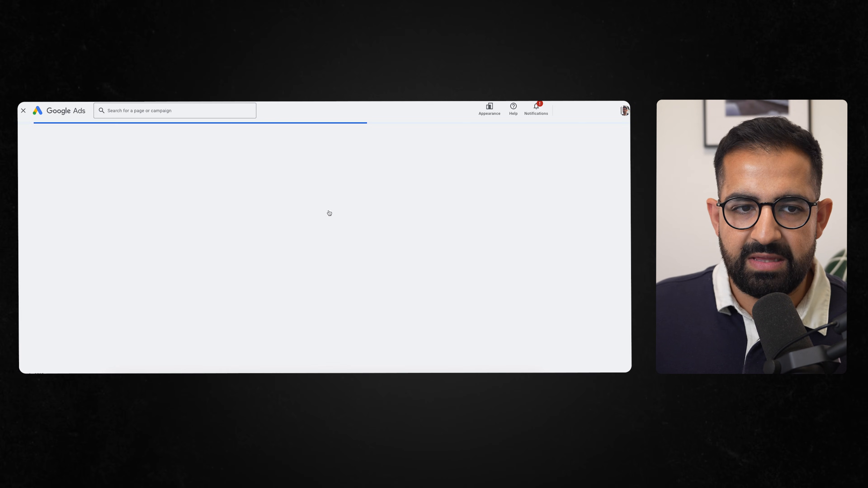
# Create a new campaign of the Demand Gen type with the Sales objective.
pyautogui.scroll(-3, 317, 269)
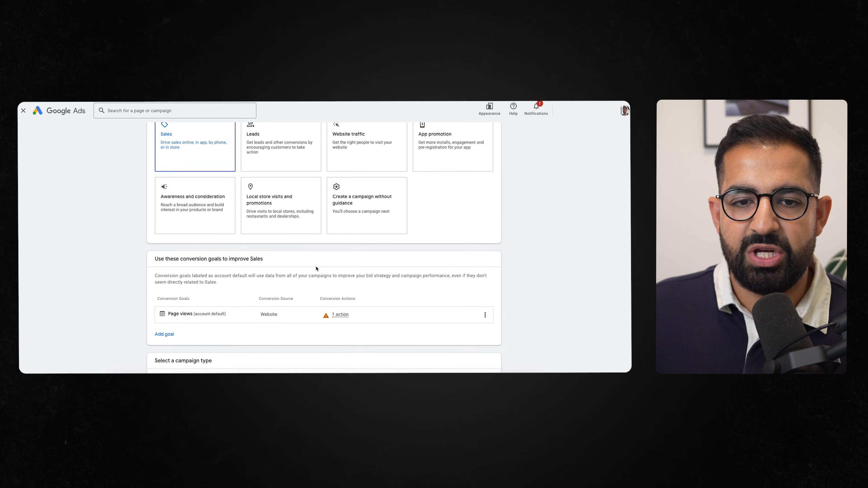
pyautogui.scroll(3, 316, 268)
pyautogui.scroll(-3, 155, 200)
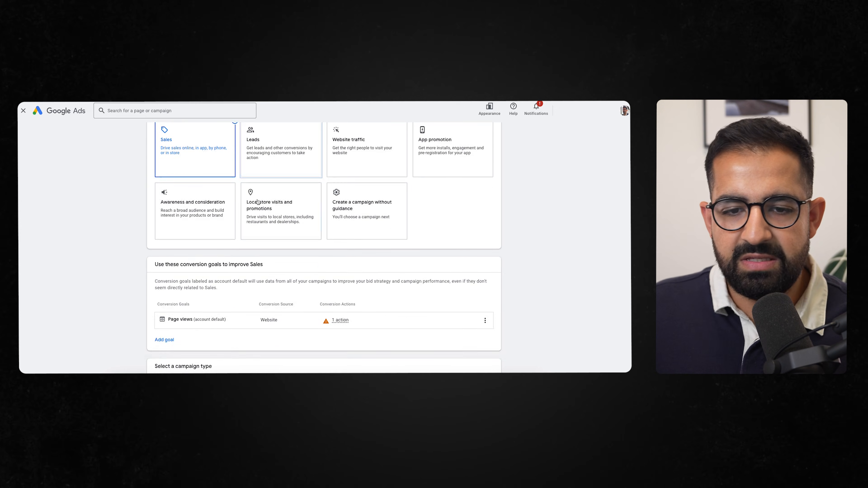
pyautogui.click(357, 164)
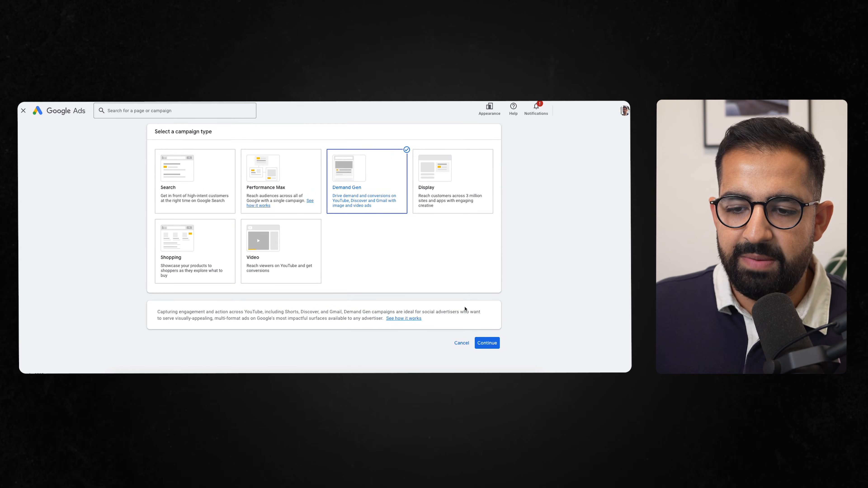
pyautogui.click(487, 343)
pyautogui.click(414, 309)
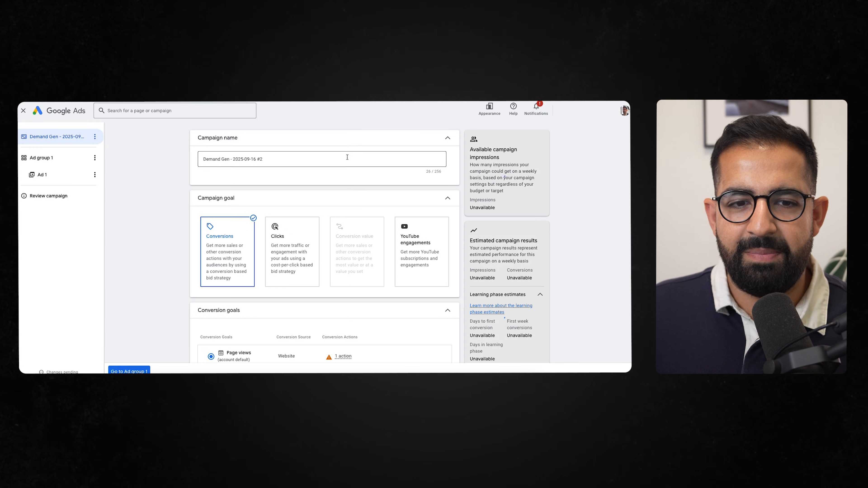
# Name the campaign "LD - DG - TOF - All internet users - All placements - All demos".
pyautogui.click(347, 157)
pyautogui.hotkey('ctrl', 'a')
pyautogui.press('BackSpace')
pyautogui.write('L')
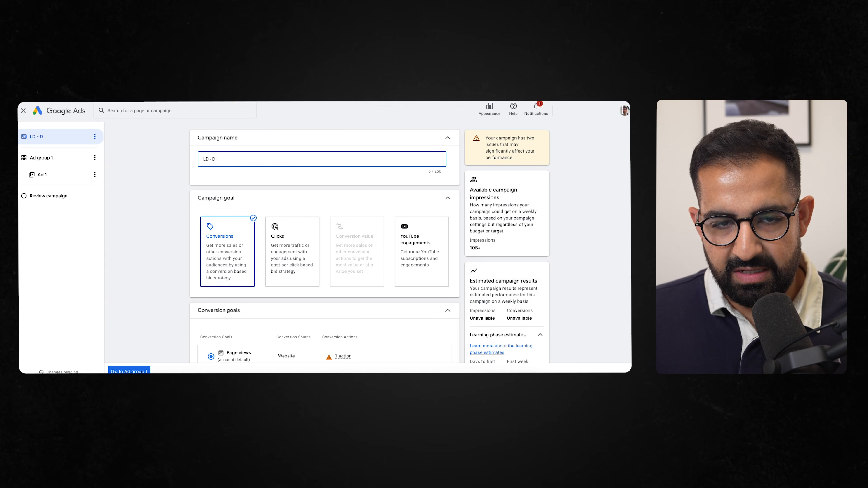
pyautogui.write('D - DG - ToO')
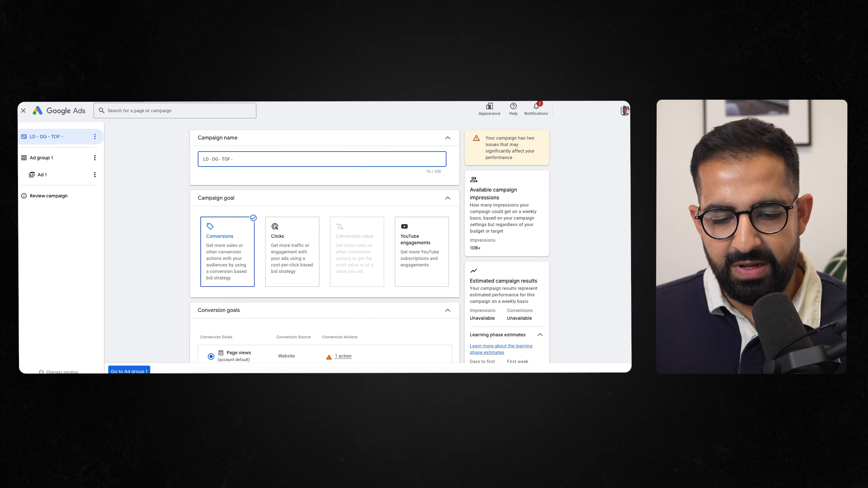
pyautogui.write(' - All internet user')
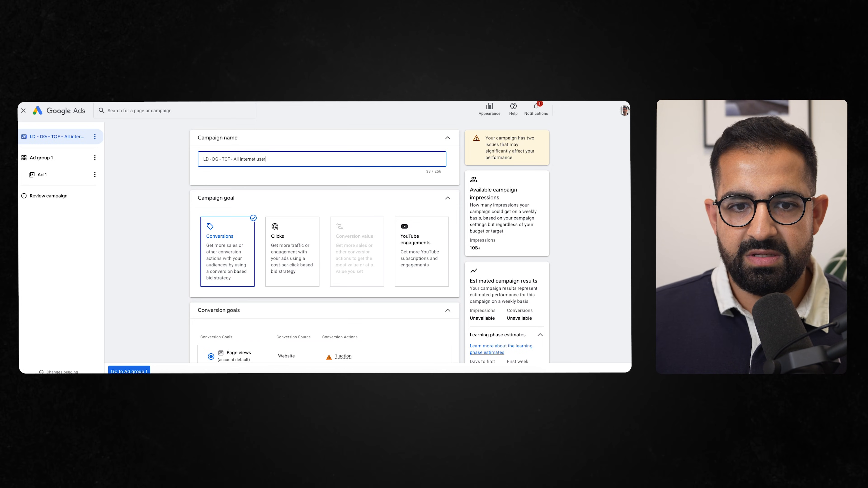
pyautogui.write('s - All placements - All demos')
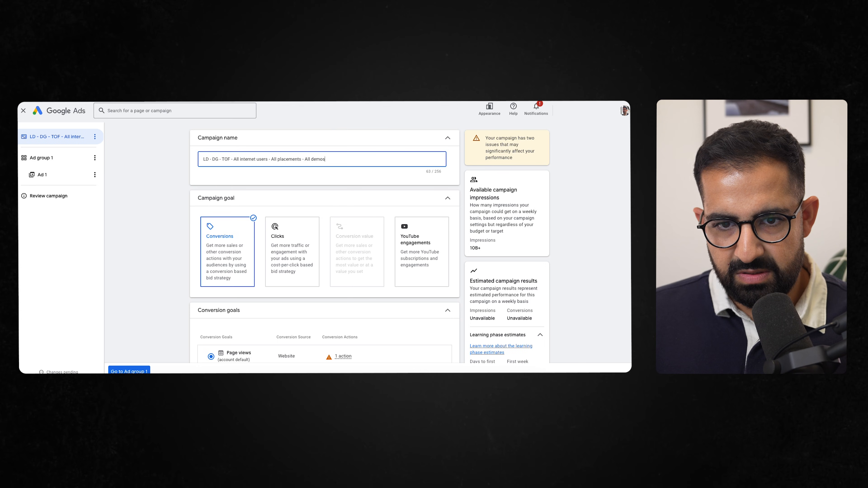
# Enable the optional target cost per action for the campaign and set it to $30.00.
pyautogui.scroll(-3, 271, 179)
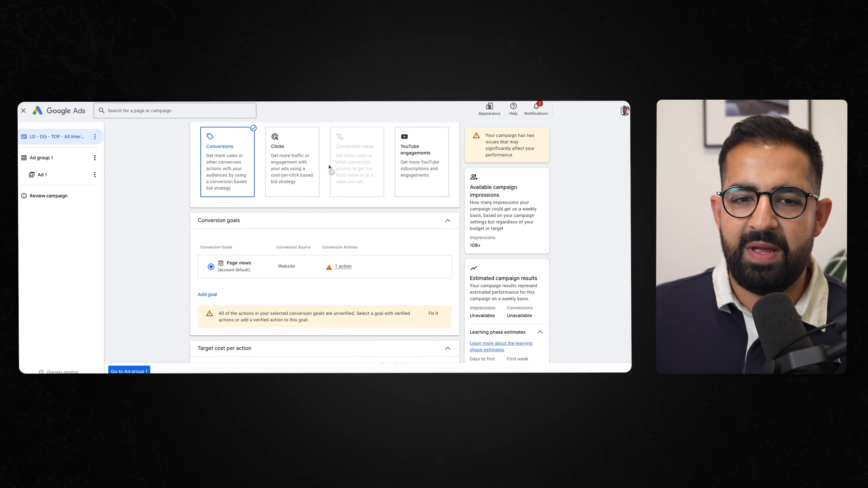
pyautogui.scroll(1, 329, 168)
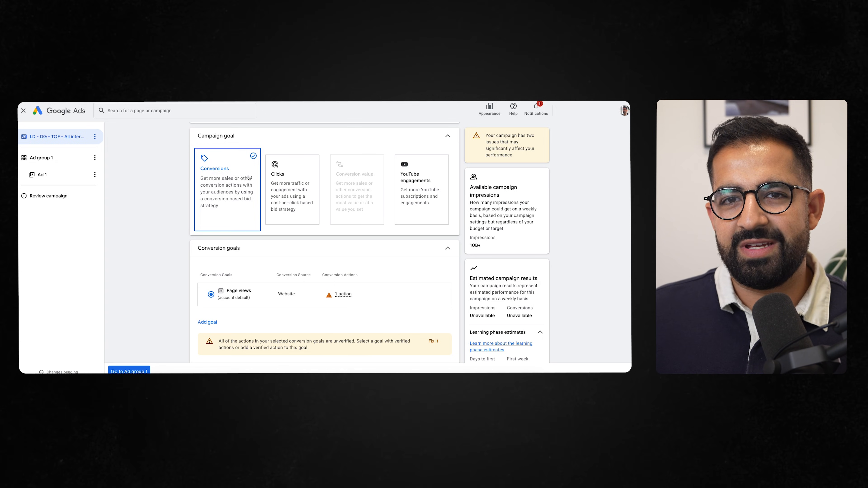
pyautogui.scroll(-6, 248, 184)
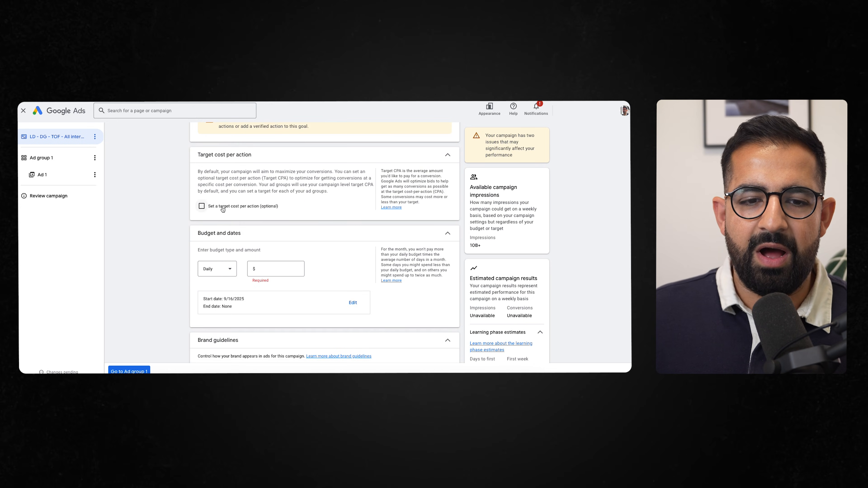
pyautogui.click(233, 206)
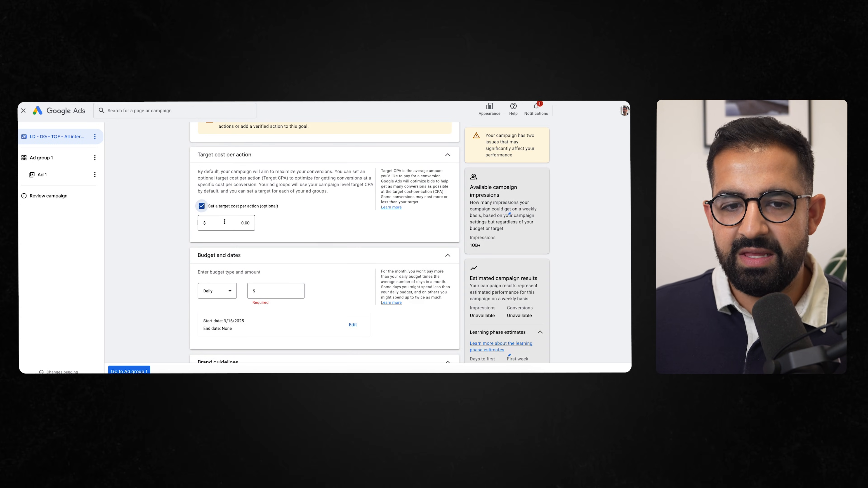
pyautogui.click(230, 224)
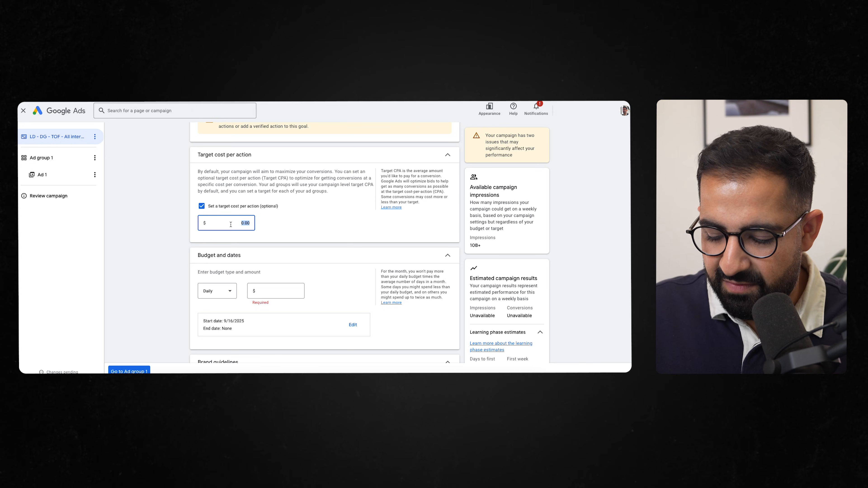
pyautogui.click(294, 238)
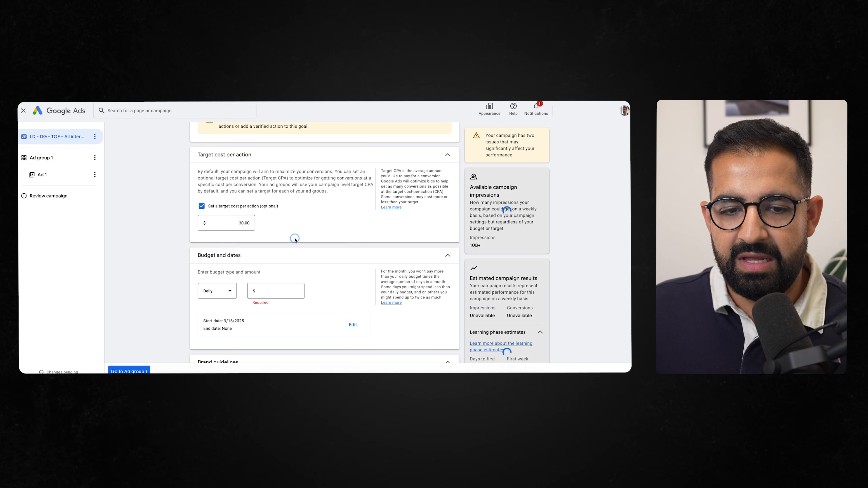
# Set the campaign's daily budget to $30.00.
pyautogui.scroll(-1, 273, 238)
pyautogui.click(282, 285)
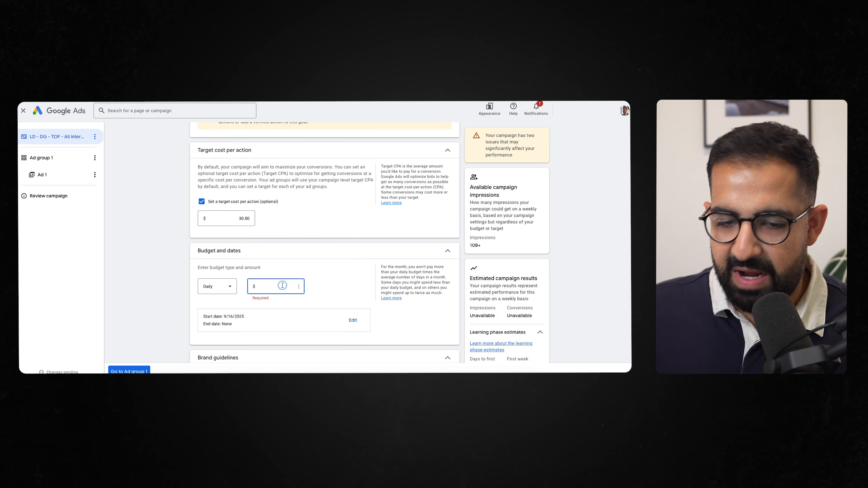
pyautogui.write('50')
# Try Roboto as the brand guidelines font and set it back to Any font, leaving the custom colors empty.
pyautogui.scroll(-7, 308, 198)
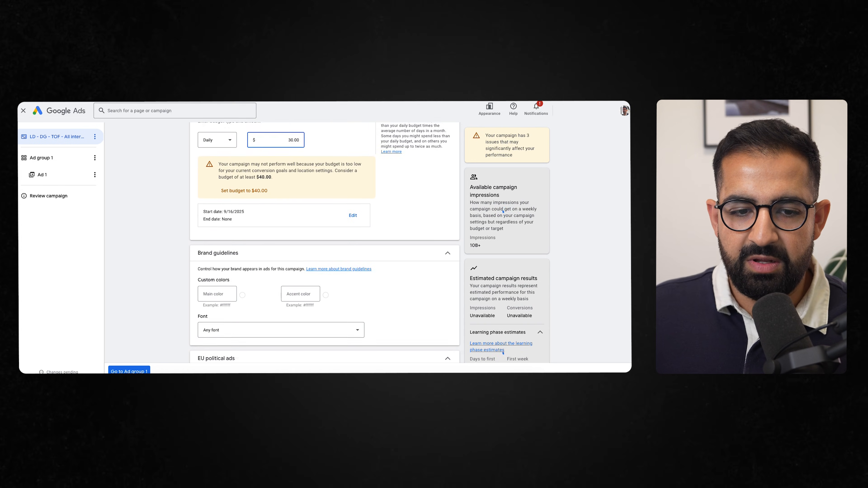
pyautogui.scroll(1, 308, 198)
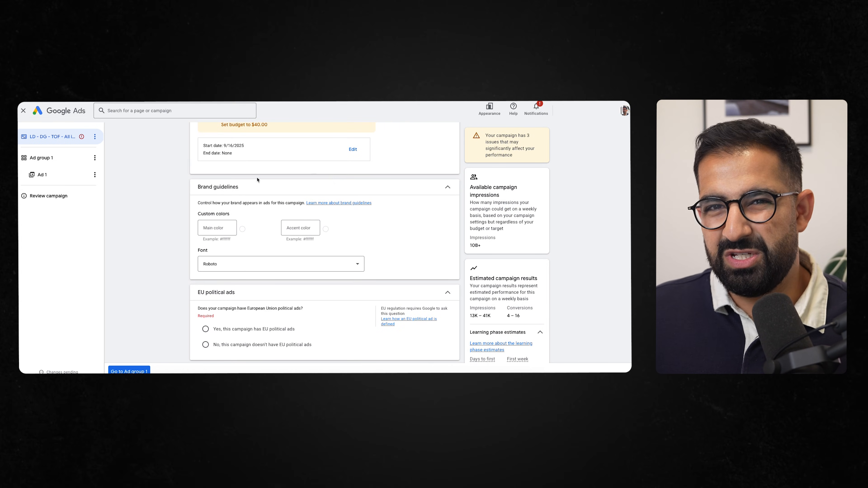
pyautogui.click(294, 264)
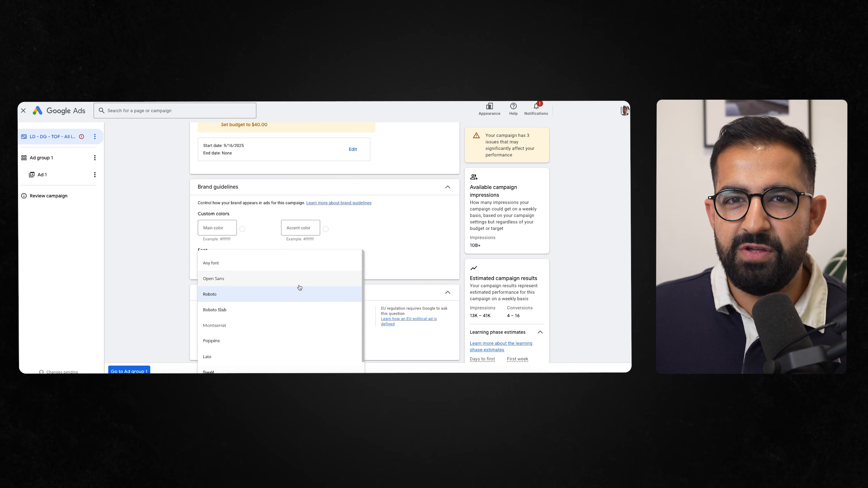
pyautogui.press('Escape')
pyautogui.click(214, 227)
pyautogui.click(301, 226)
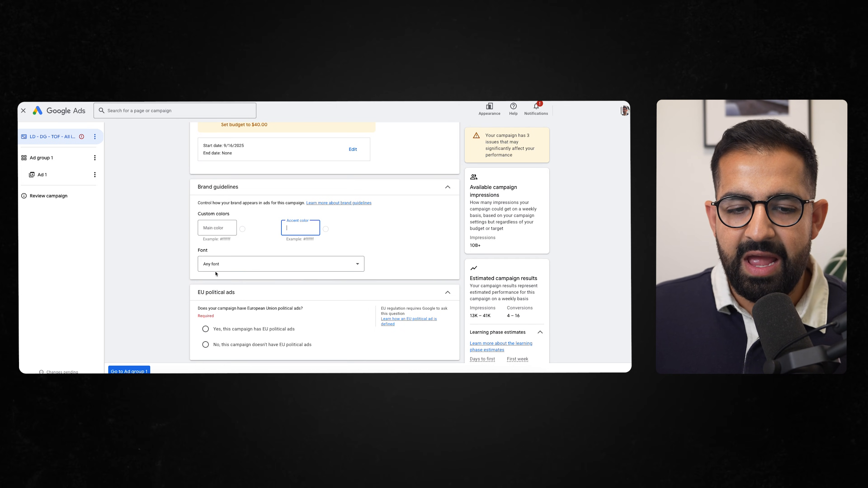
# Declare that the campaign doesn't have EU political ads.
pyautogui.scroll(-2, 275, 227)
pyautogui.scroll(-2, 275, 227)
pyautogui.click(212, 247)
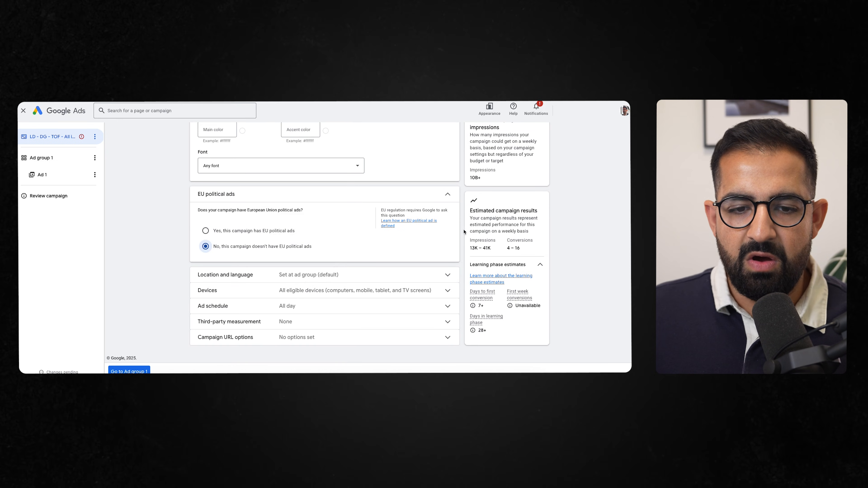
# Enable campaign-level location and language targeting, with United States as the location and English as the language.
pyautogui.click(344, 275)
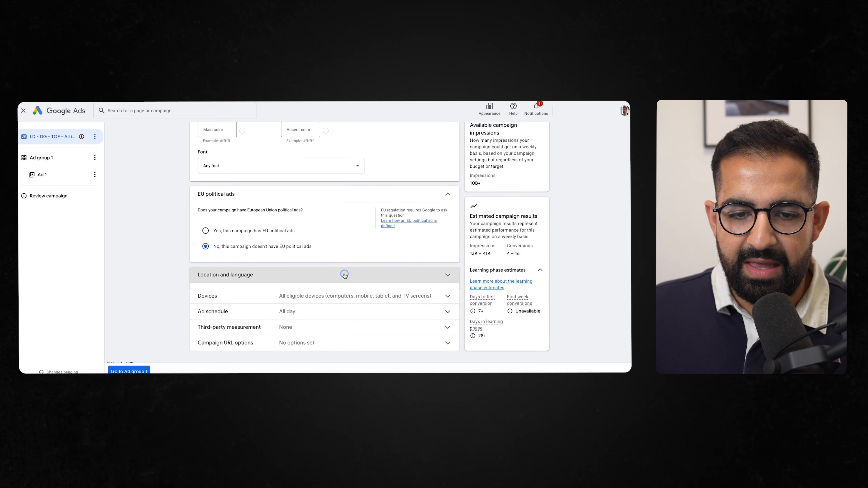
pyautogui.click(309, 268)
pyautogui.scroll(-4, 204, 209)
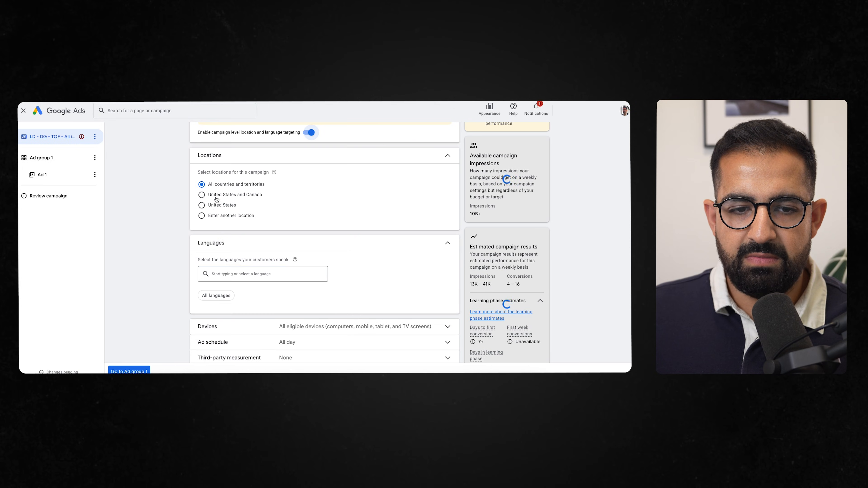
pyautogui.click(204, 207)
pyautogui.scroll(-1, 215, 257)
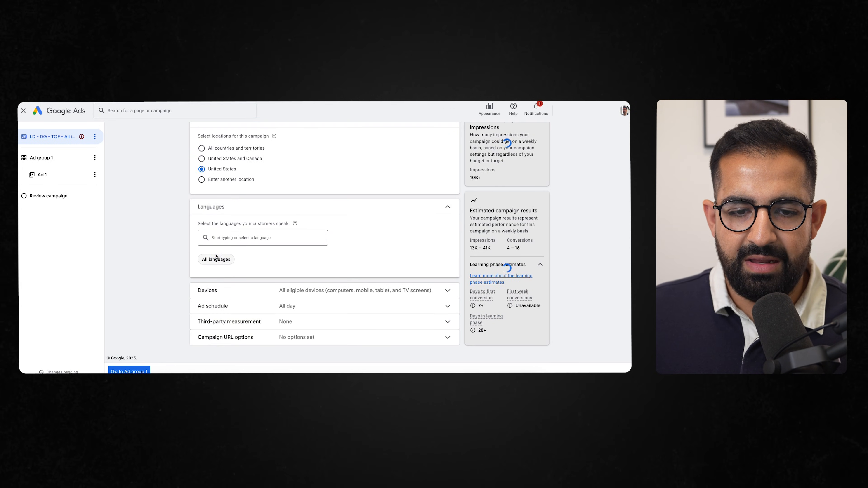
pyautogui.click(237, 236)
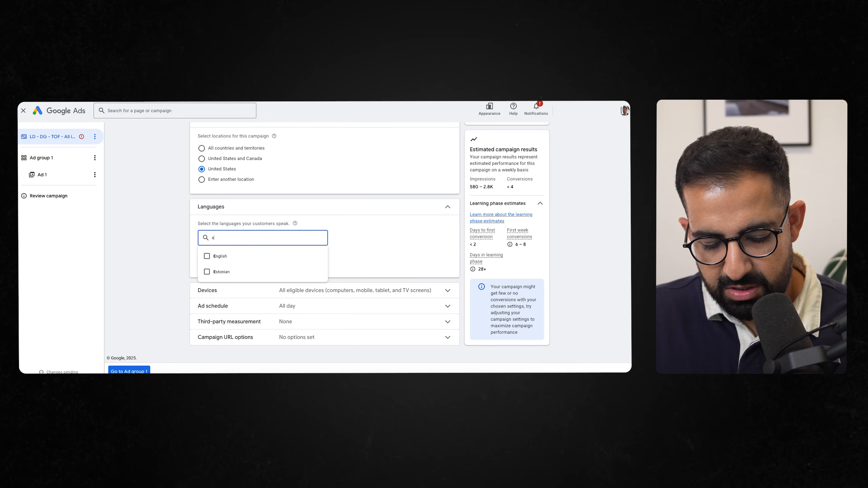
# Set specific device targeting and exclude tablets and TV screens, keeping only computers and mobile phones.
pyautogui.click(369, 288)
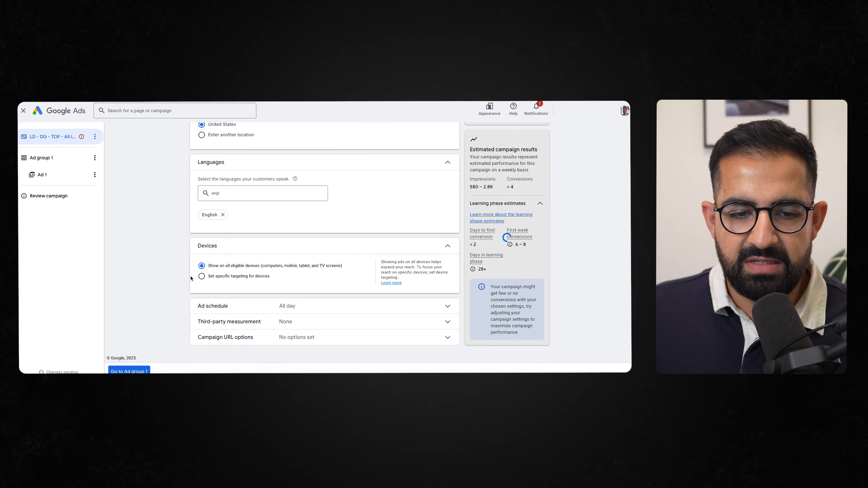
pyautogui.click(202, 276)
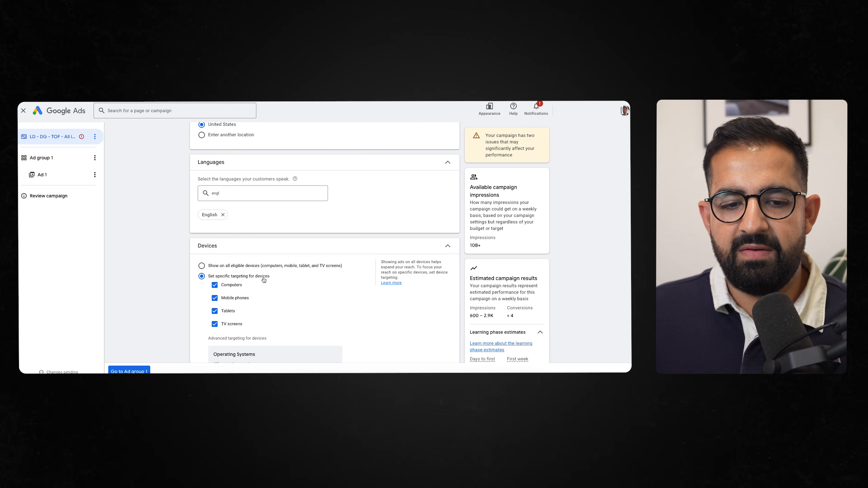
pyautogui.click(214, 310)
pyautogui.click(215, 324)
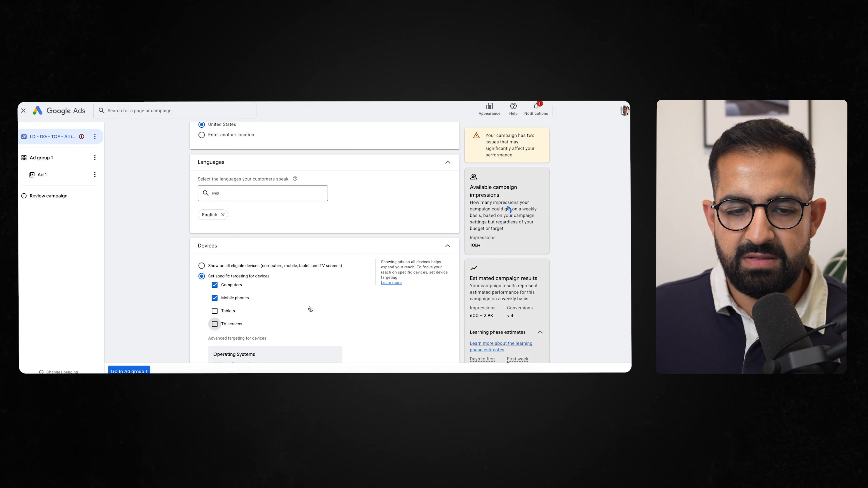
pyautogui.scroll(-3, 307, 306)
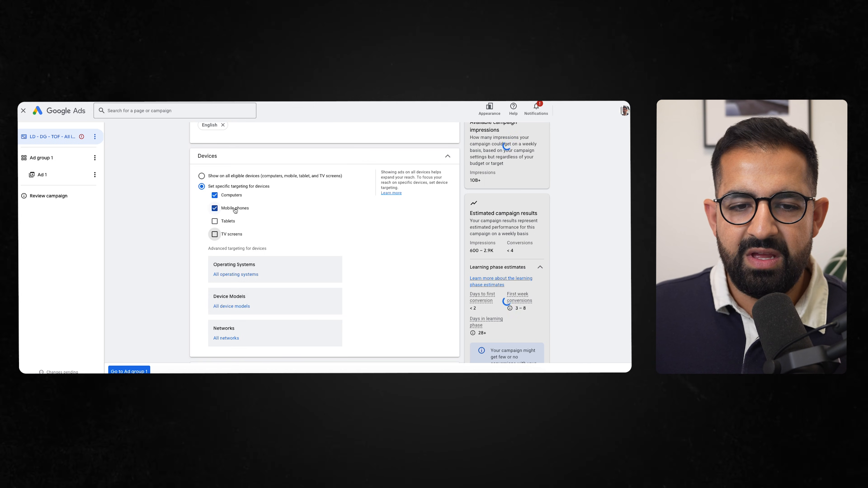
# Open the third-party measurement settings and review the campaign's location, language and device targeting.
pyautogui.scroll(-2, 297, 223)
pyautogui.click(342, 325)
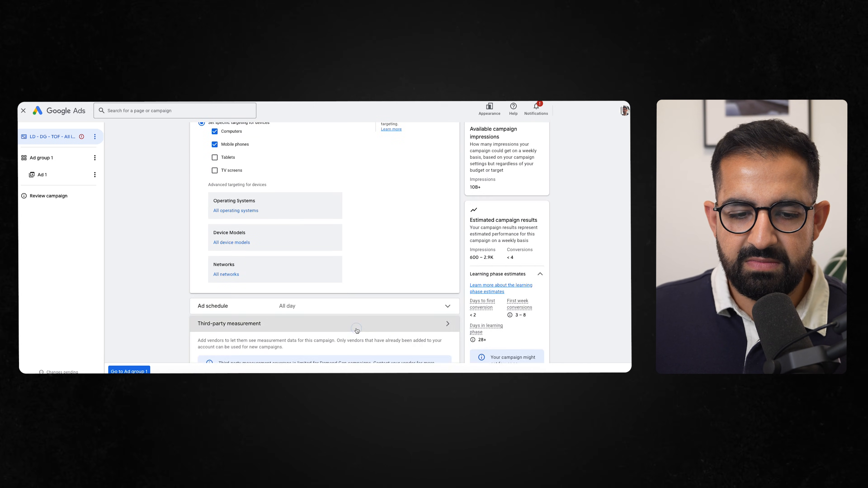
pyautogui.click(340, 336)
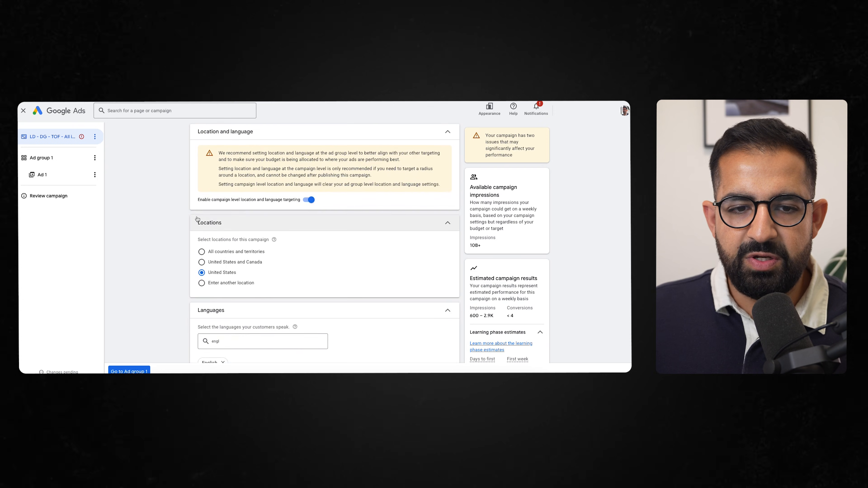
pyautogui.scroll(-6, 197, 219)
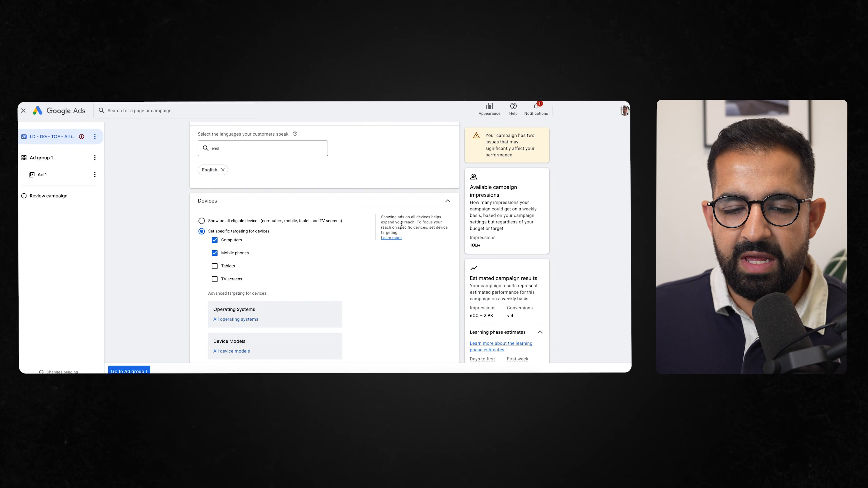
# Proceed from the campaign settings to Ad group 1 and hide the notice that no ads are running.
pyautogui.scroll(10, 293, 128)
pyautogui.scroll(1, 293, 129)
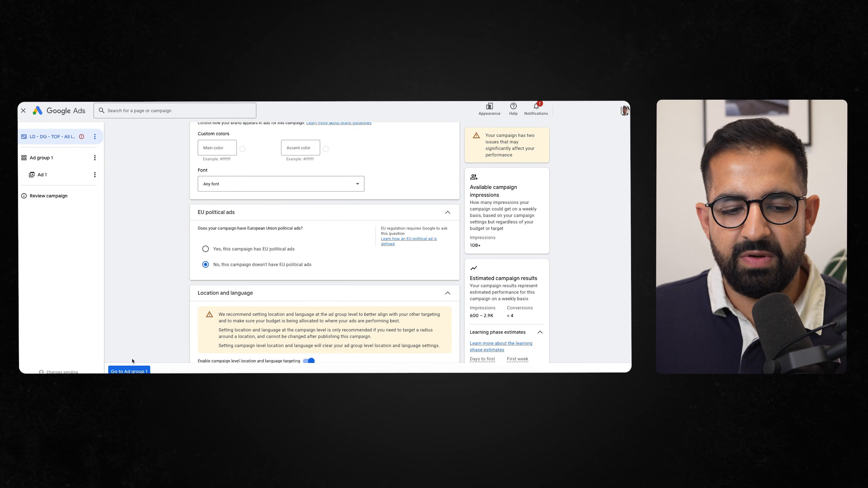
pyautogui.click(129, 372)
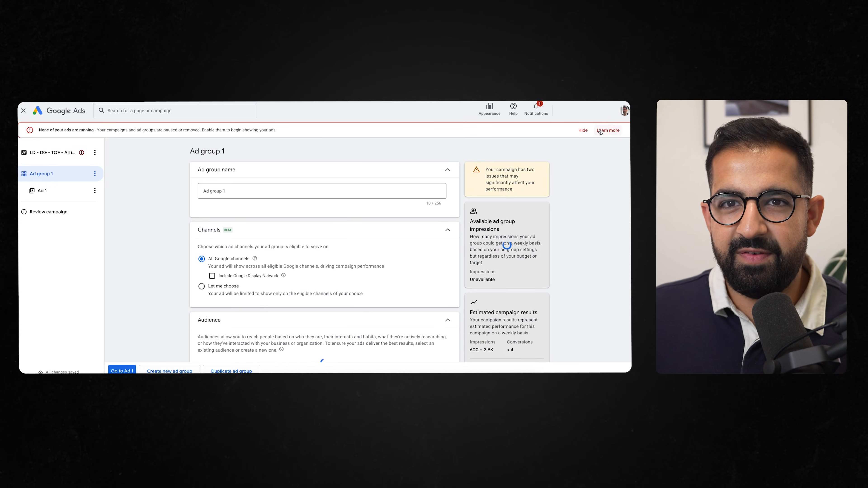
pyautogui.click(581, 130)
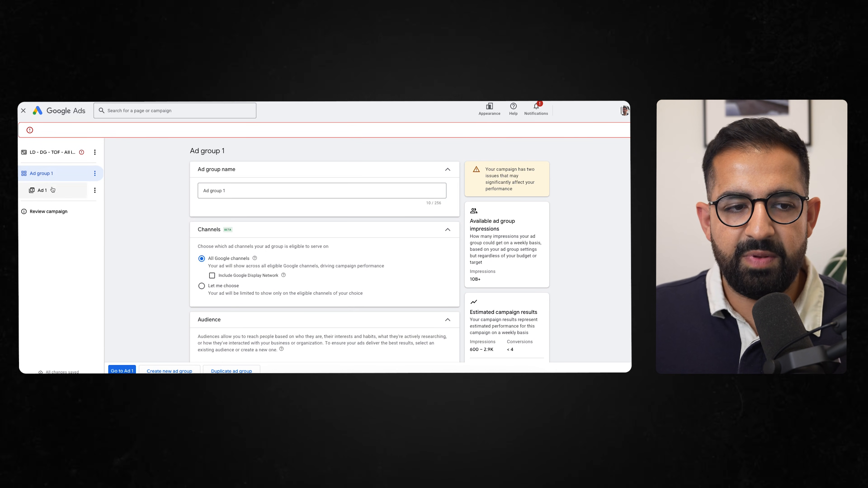
# Set the campaign's daily budget to $40 and return to the Ad group 1 settings.
pyautogui.click(51, 137)
pyautogui.write('40')
pyautogui.click(43, 159)
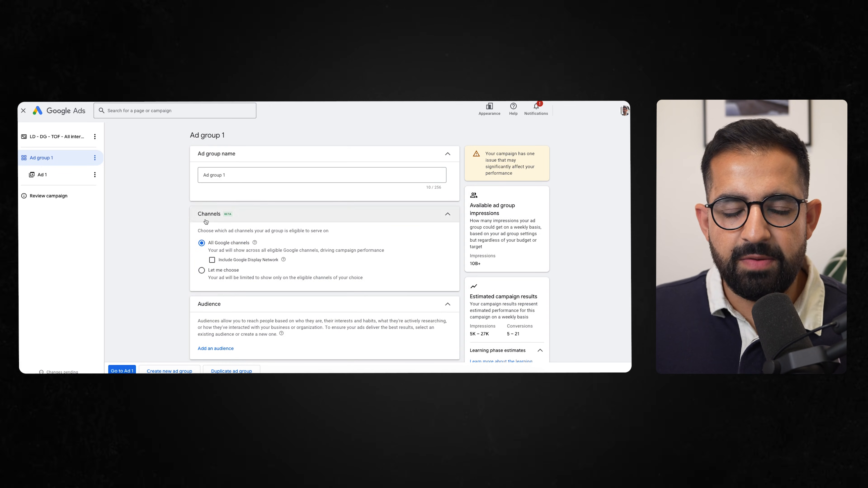
# Switch the ad group to manually chosen channels and exclude Google Display Network, Gmail and Discover, keeping only the YouTube placements.
pyautogui.scroll(-1, 202, 278)
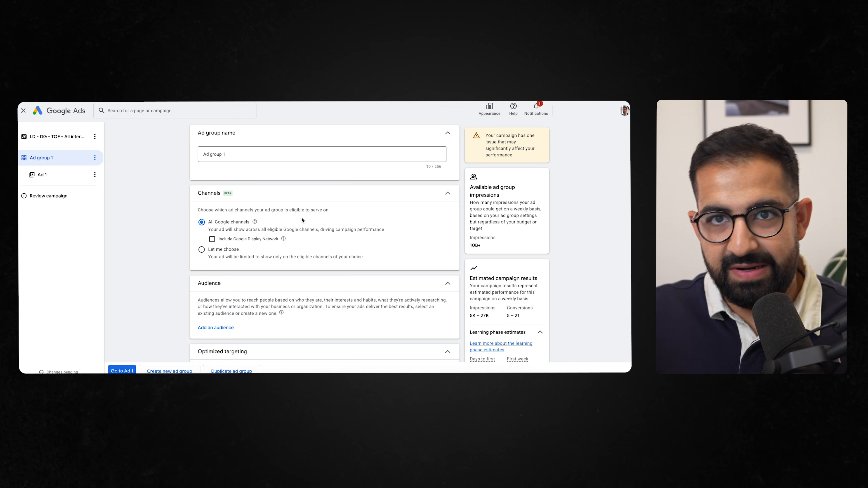
pyautogui.click(202, 249)
pyautogui.scroll(-3, 205, 260)
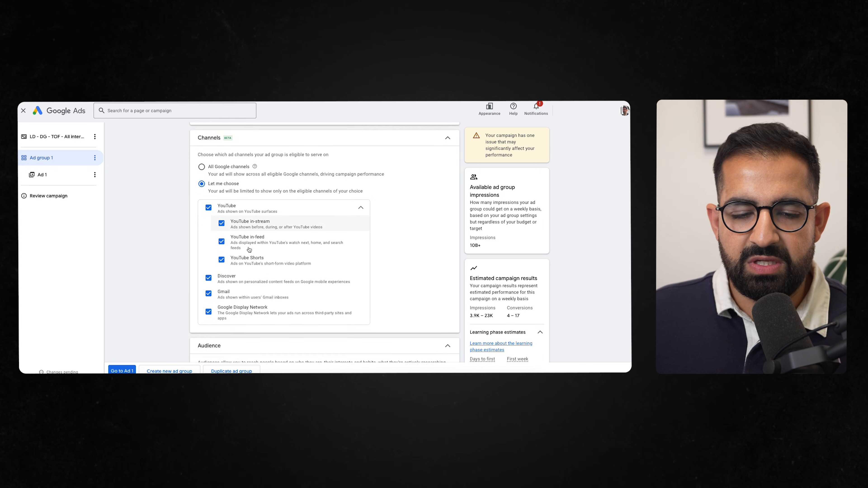
pyautogui.click(208, 296)
pyautogui.click(208, 278)
pyautogui.click(208, 263)
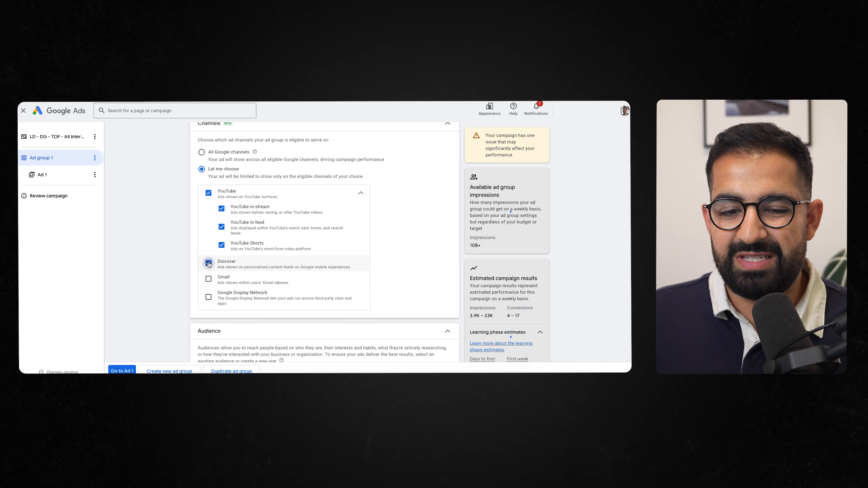
pyautogui.click(221, 226)
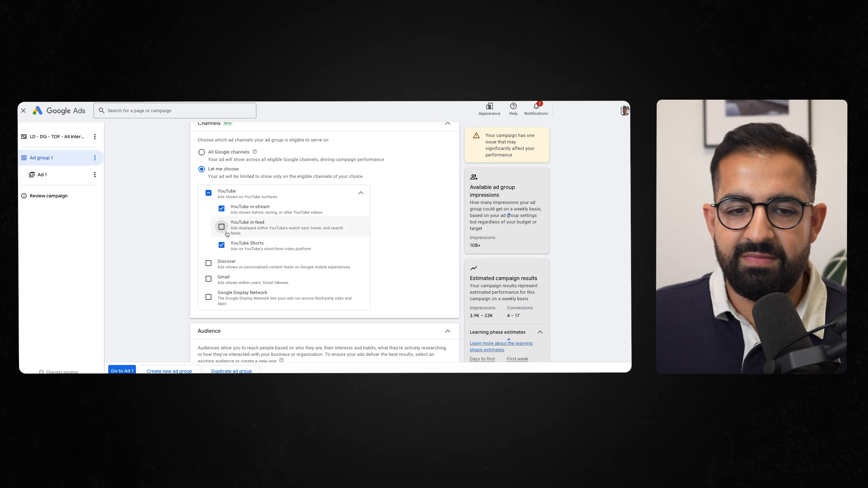
pyautogui.scroll(-1, 232, 204)
pyautogui.click(223, 197)
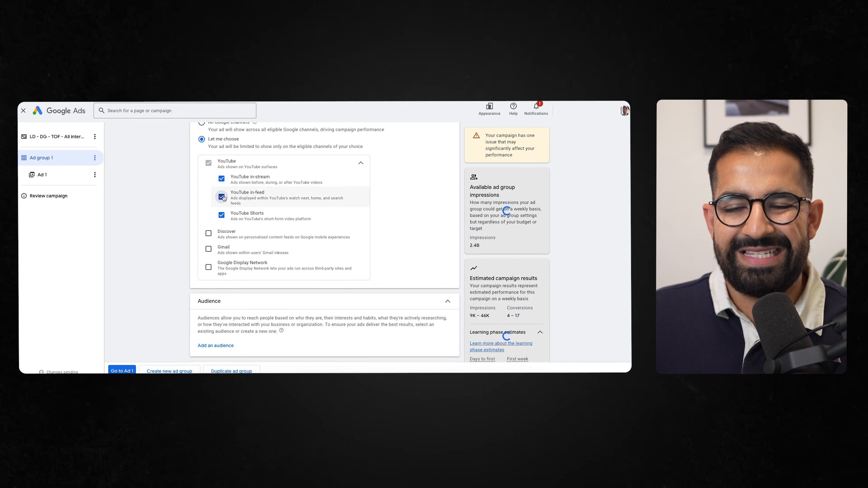
# Turn off optimized targeting and add the saved audience "Subs" to the ad group.
pyautogui.scroll(-4, 224, 198)
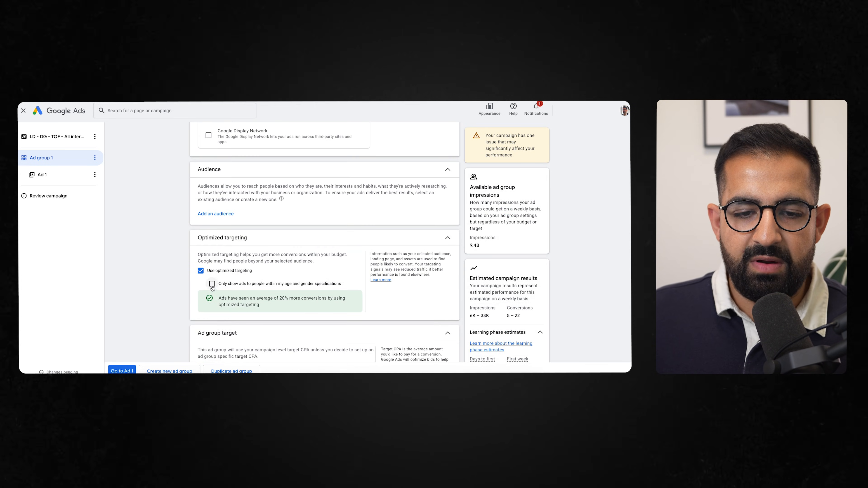
pyautogui.click(200, 270)
pyautogui.click(220, 214)
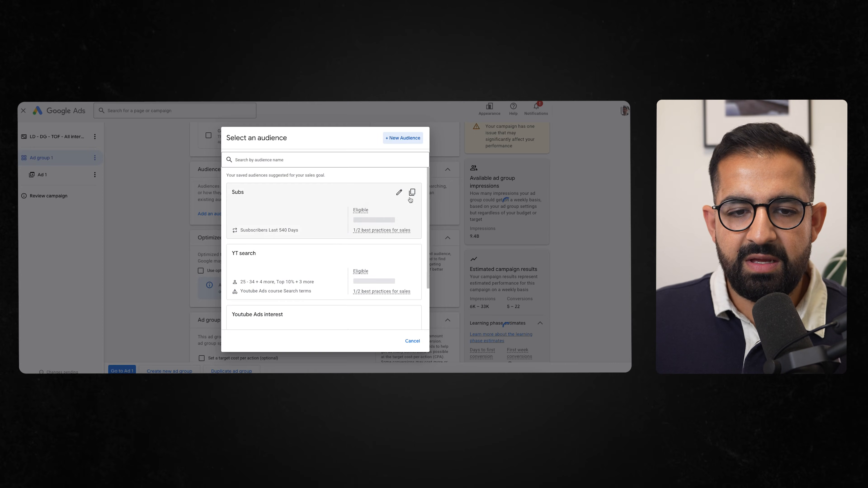
pyautogui.click(269, 204)
pyautogui.scroll(-1, 273, 210)
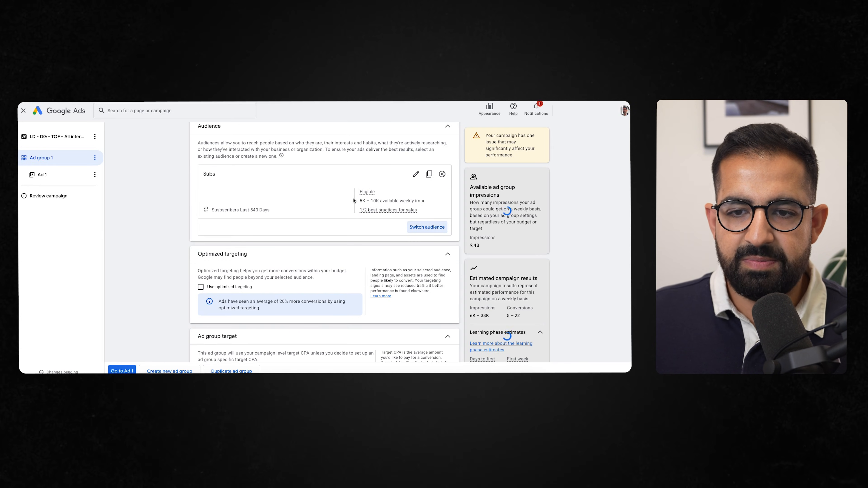
# Expand the ad group URL options and review the ad group target and its campaign-level bid.
pyautogui.scroll(-2, 358, 201)
pyautogui.scroll(-1, 358, 201)
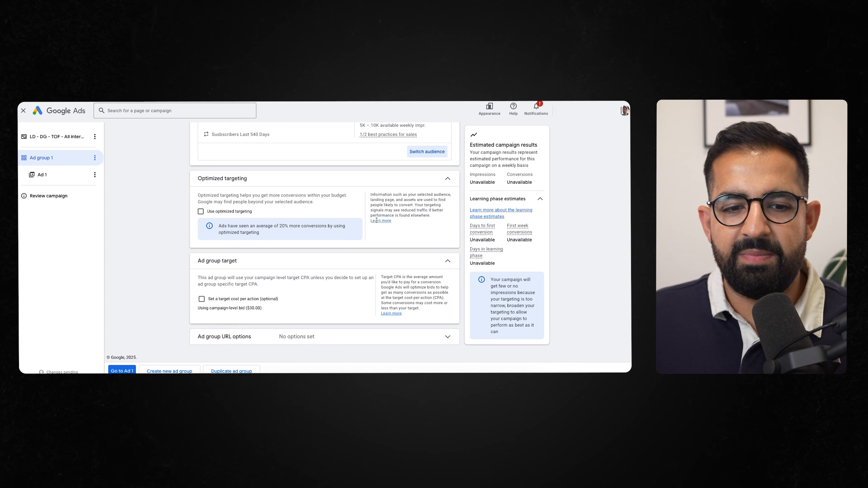
pyautogui.click(264, 336)
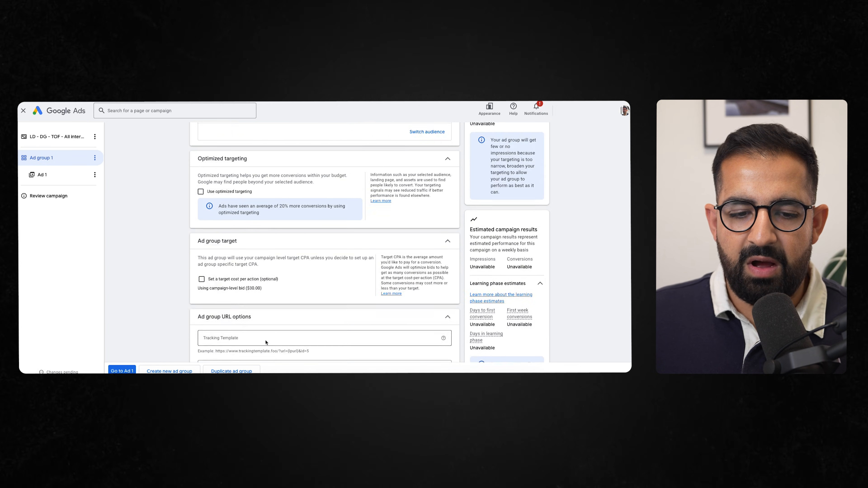
pyautogui.scroll(1, 265, 177)
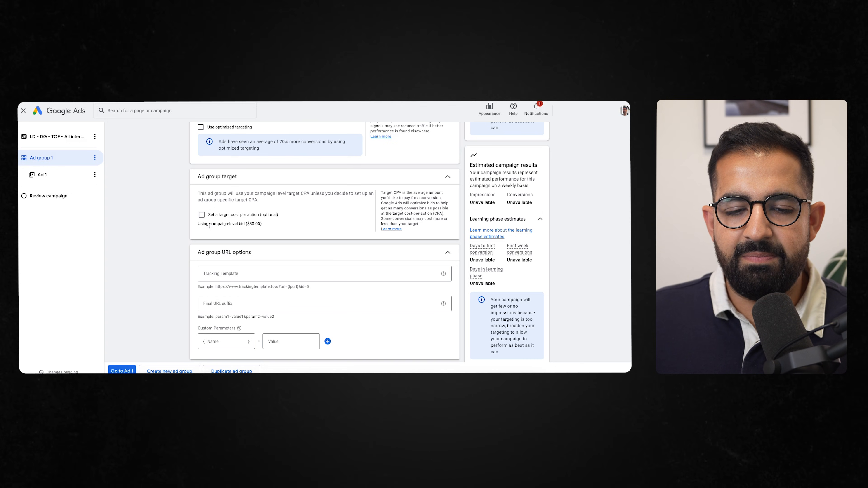
pyautogui.moveTo(210, 226); pyautogui.dragTo(263, 227)
pyautogui.scroll(6, 360, 195)
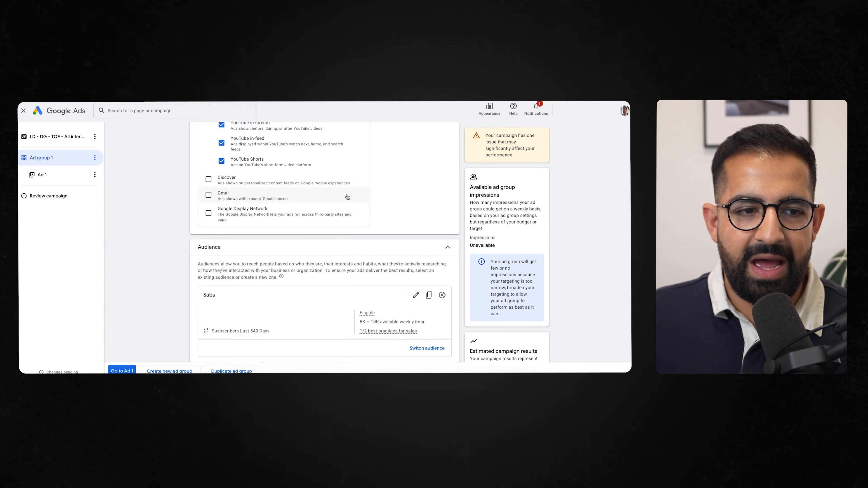
# In Ad 1, set linxdigital.com as the final URL and add the 2025 YouTube Ads course video.
pyautogui.click(75, 182)
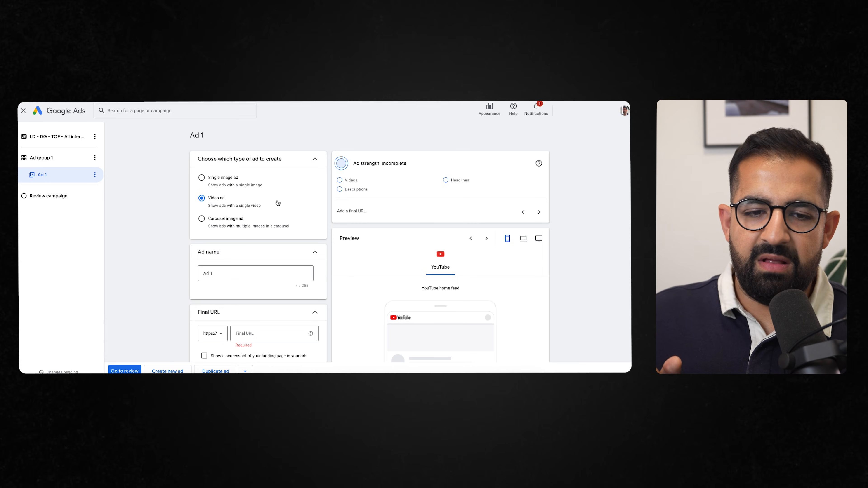
pyautogui.scroll(-1, 278, 203)
pyautogui.scroll(-3, 278, 203)
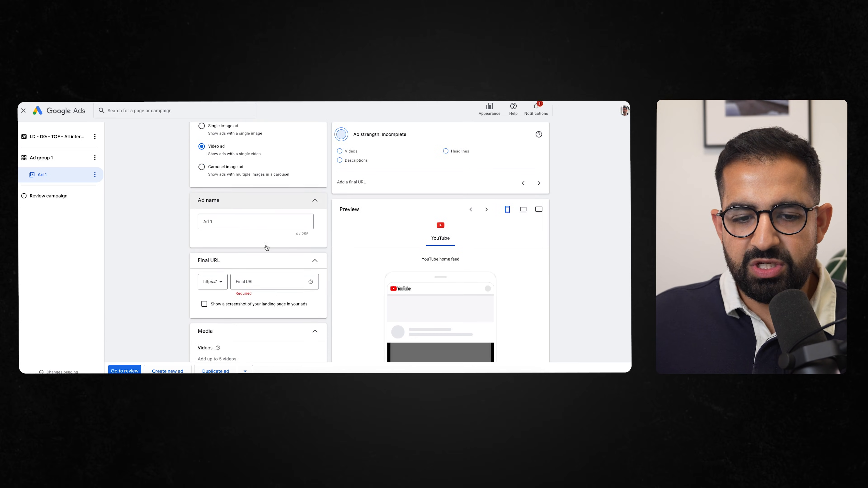
pyautogui.click(259, 275)
pyautogui.hotkey('ctrl', 'v')
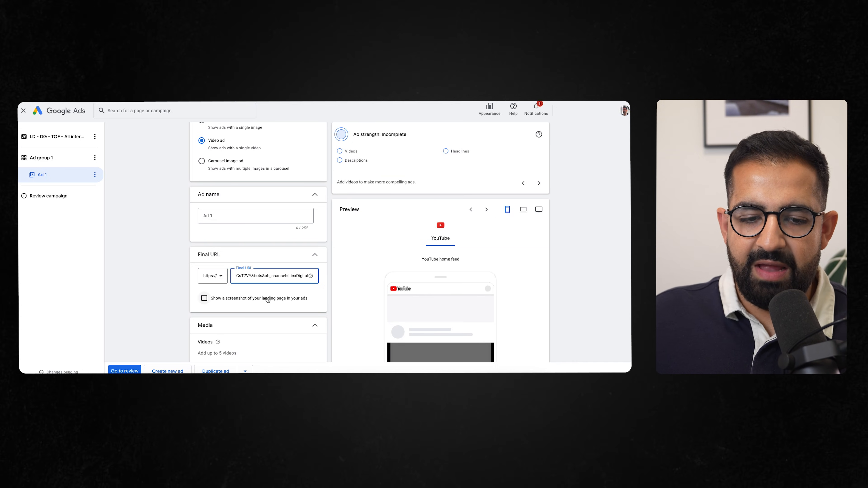
pyautogui.scroll(-4, 270, 297)
pyautogui.click(295, 212)
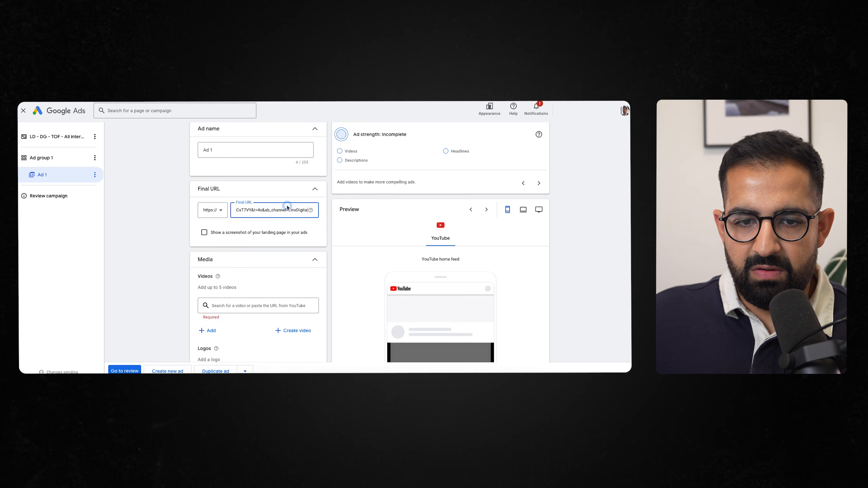
pyautogui.tripleClick(287, 209)
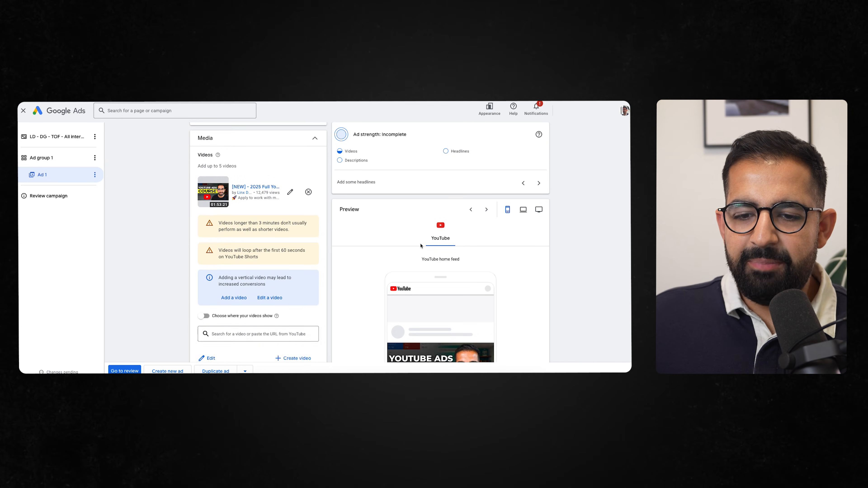
# Enable choosing where the videos show and exclude Shorts for the course video, keeping In-stream and In-feed.
pyautogui.scroll(-2, 420, 246)
pyautogui.scroll(2, 579, 293)
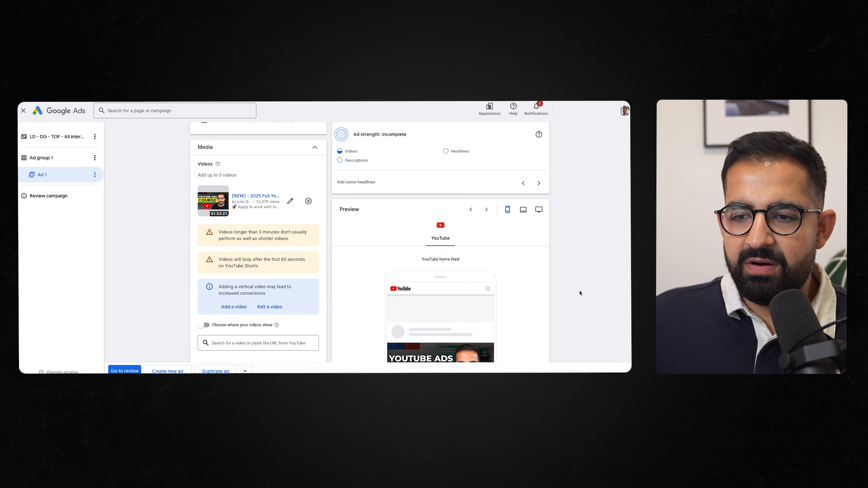
pyautogui.scroll(-2, 483, 312)
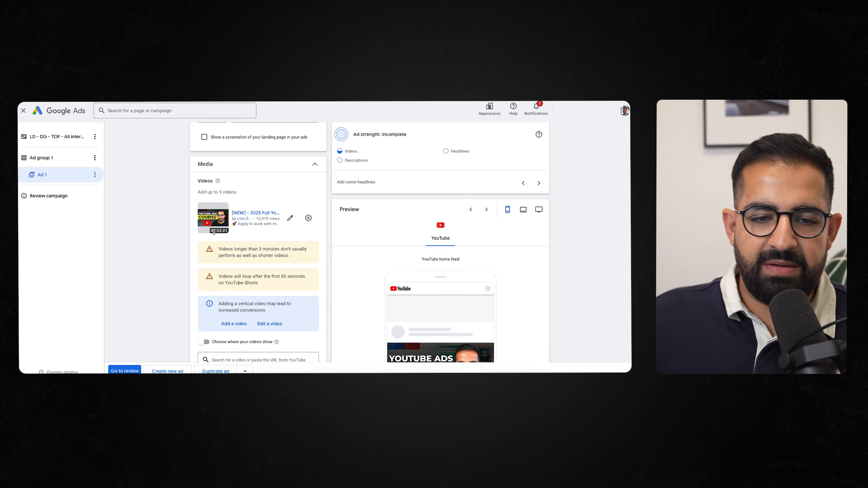
pyautogui.scroll(-1, 285, 243)
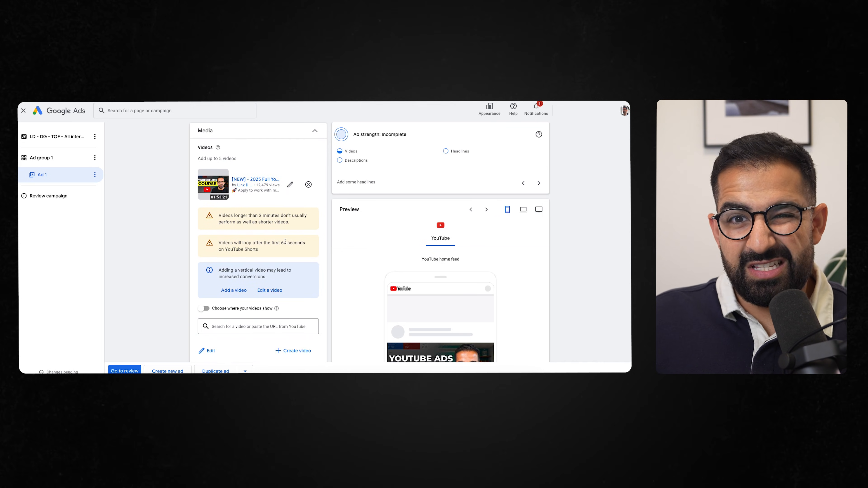
pyautogui.scroll(-1, 285, 241)
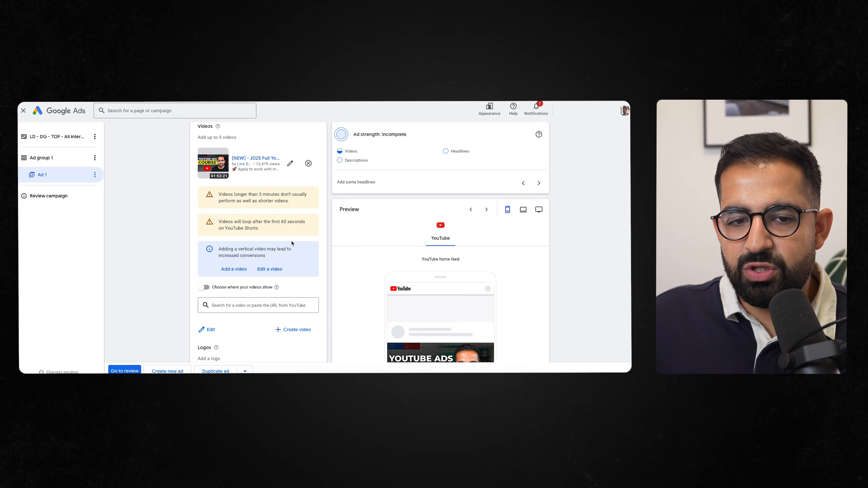
pyautogui.moveTo(261, 233); pyautogui.dragTo(226, 221)
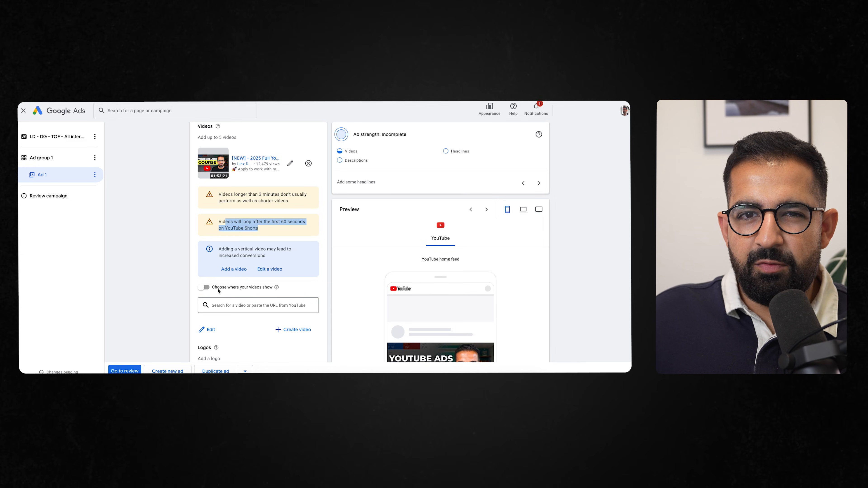
pyautogui.click(205, 288)
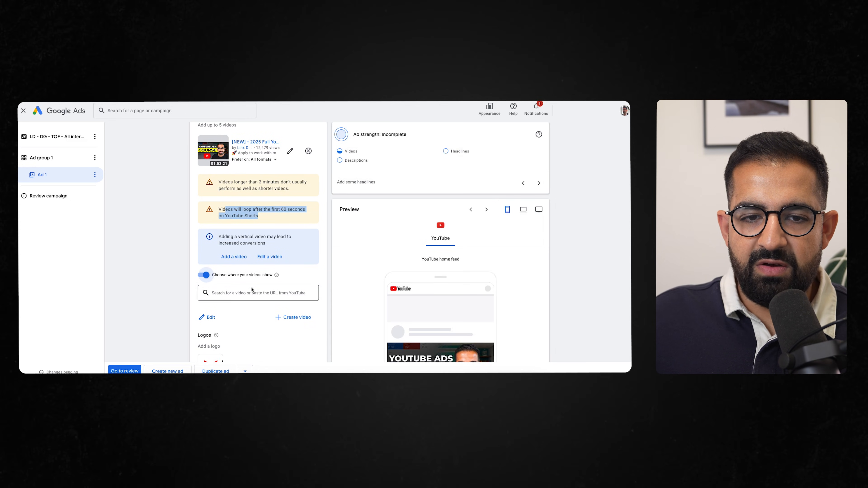
pyautogui.click(262, 160)
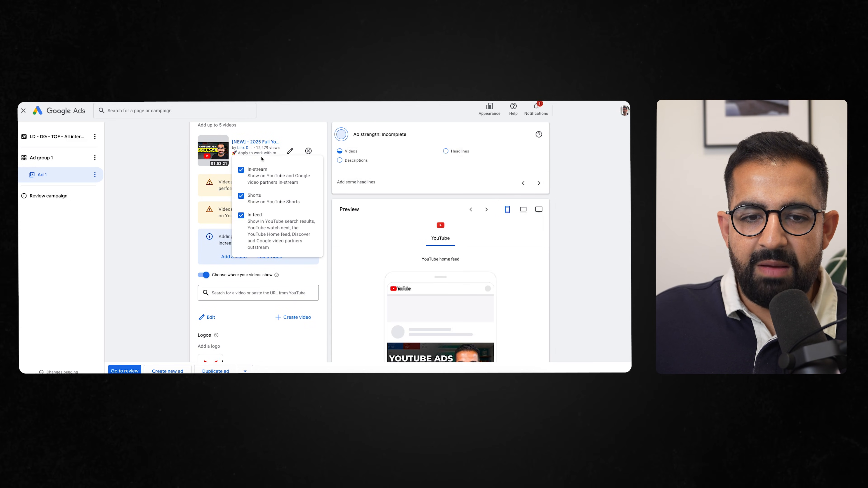
pyautogui.click(241, 196)
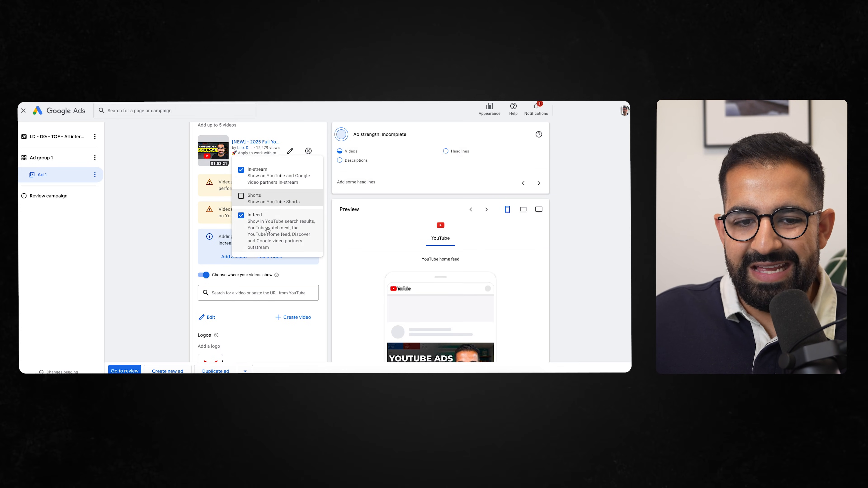
pyautogui.click(178, 225)
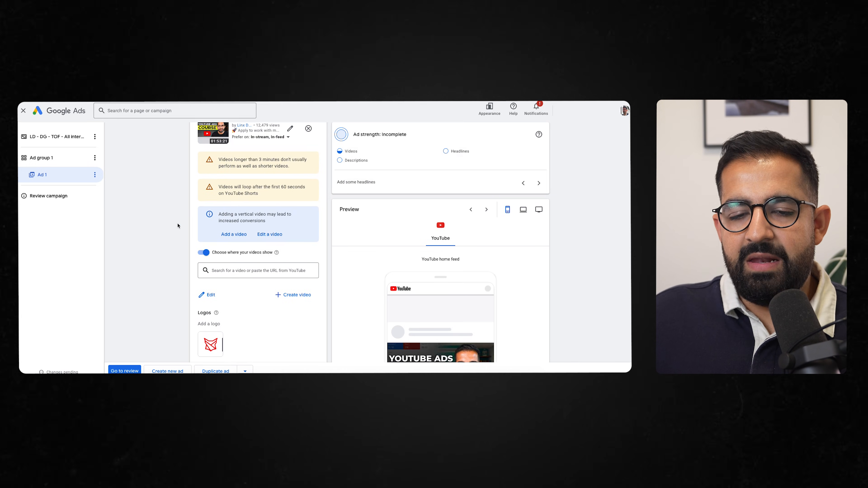
# Recheck the course video's placement preferences and review the ad's media settings.
pyautogui.scroll(-1, 252, 270)
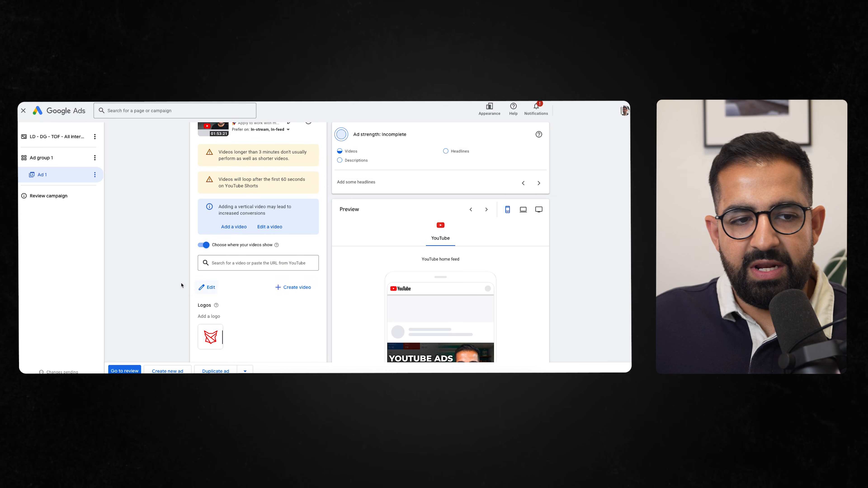
pyautogui.scroll(3, 239, 206)
pyautogui.click(276, 180)
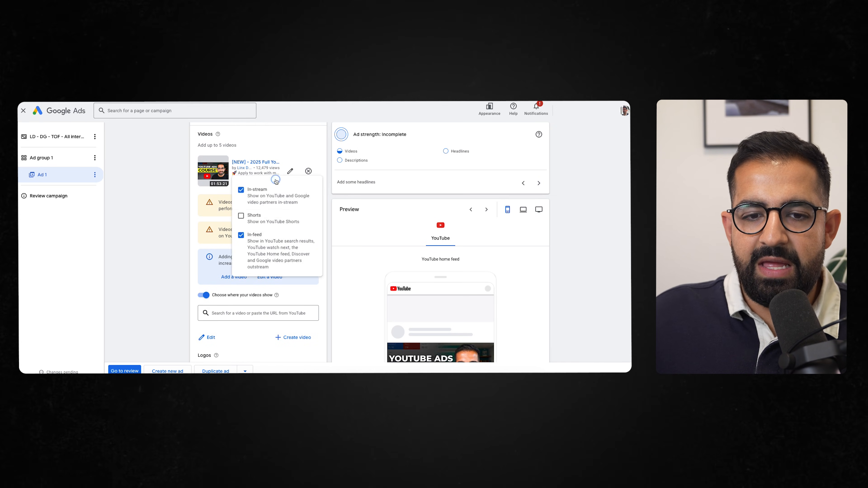
pyautogui.click(163, 313)
pyautogui.scroll(3, 239, 338)
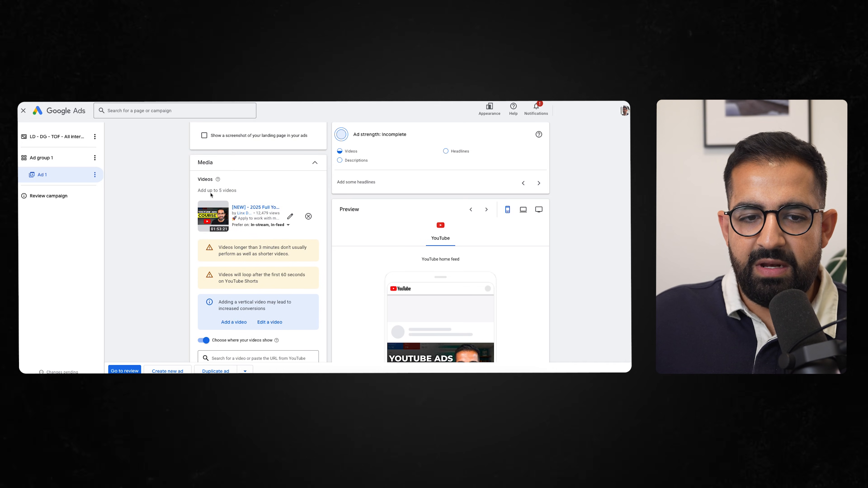
# Duplicate Ad 1 and remove the video from the copy, leaving its video search ready for another one.
pyautogui.click(218, 370)
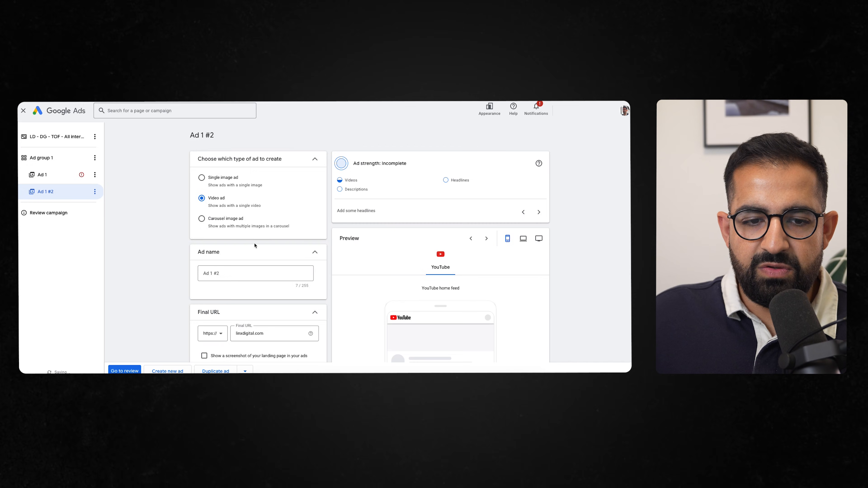
pyautogui.scroll(-6, 254, 246)
pyautogui.click(308, 226)
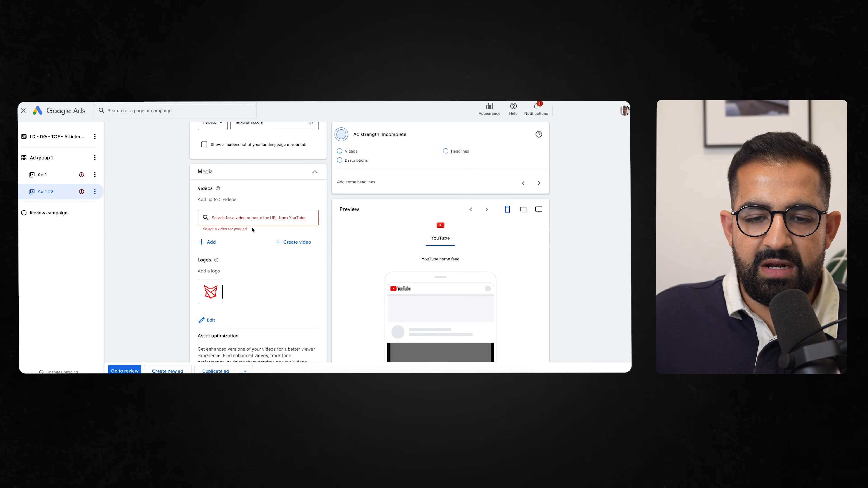
pyautogui.click(249, 215)
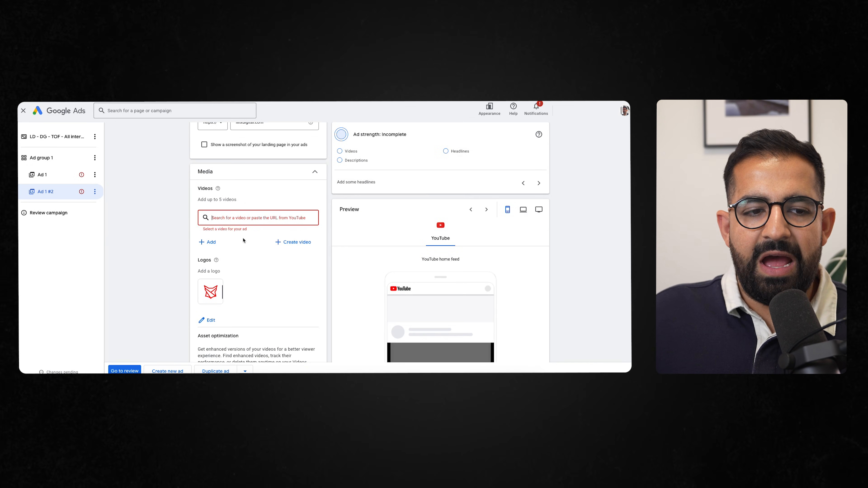
# Delete the duplicated ad and proceed to the campaign review.
pyautogui.click(95, 191)
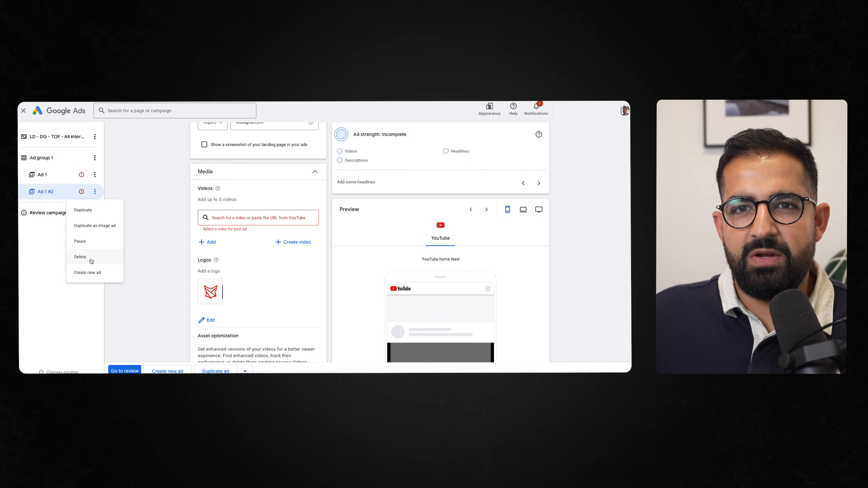
pyautogui.click(80, 257)
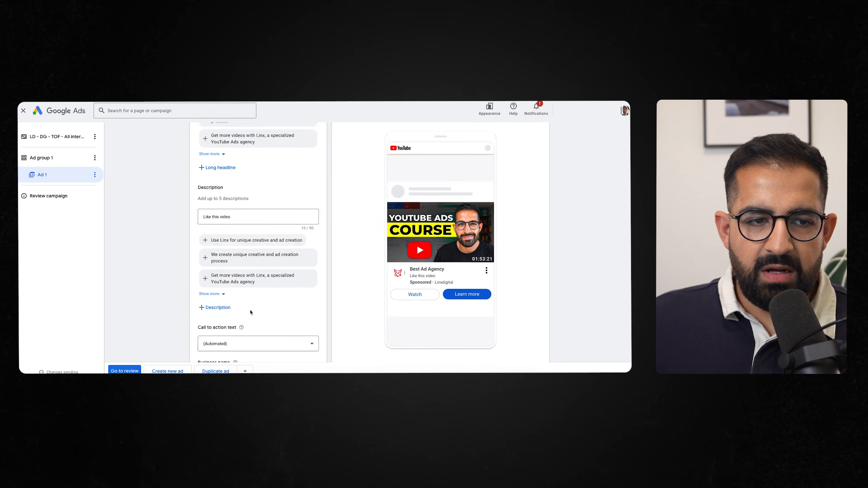
pyautogui.scroll(-4, 248, 310)
pyautogui.click(126, 370)
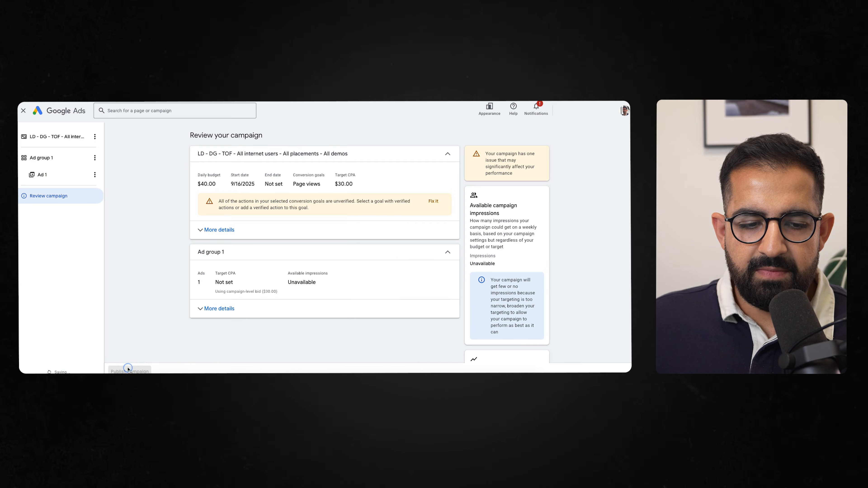